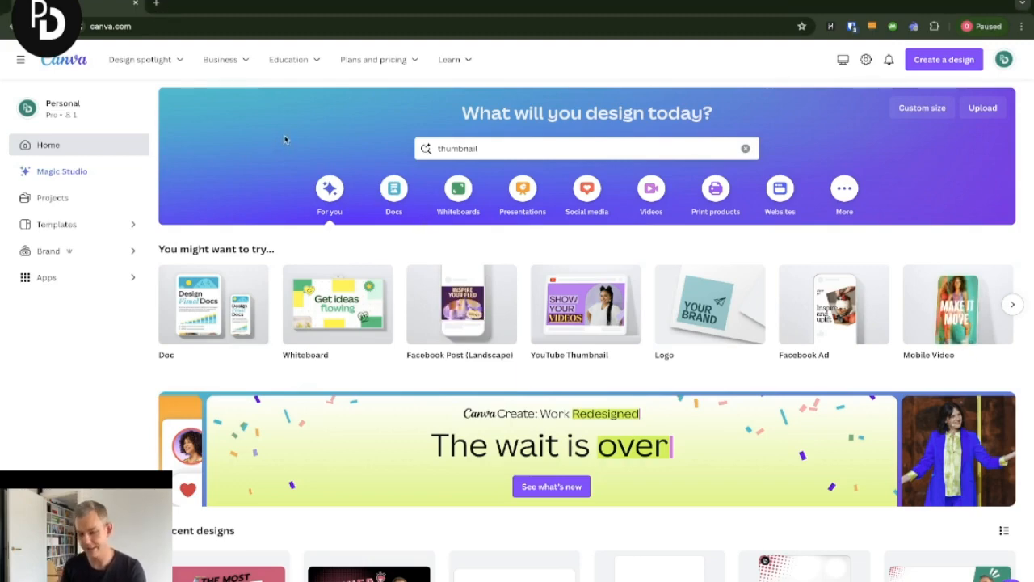
# - Search the Canva home page for thumbnail templates
pyautogui.click(486, 148)
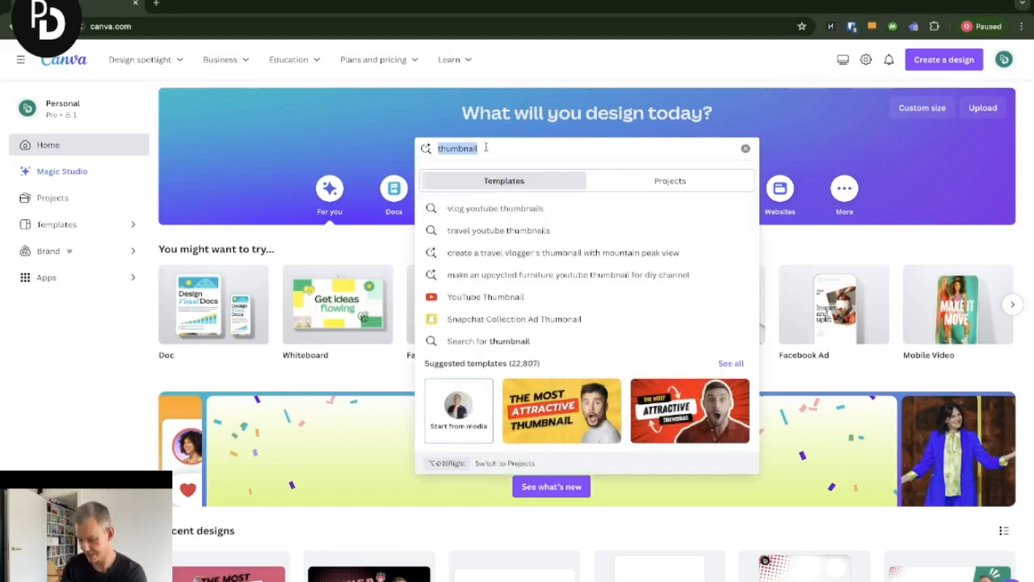
pyautogui.write('thumbnail')
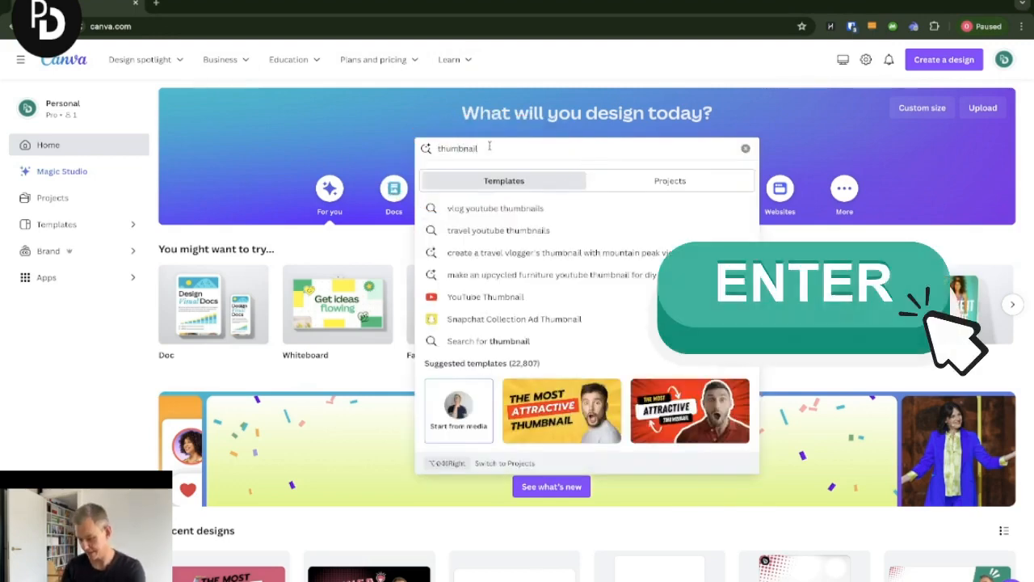
pyautogui.press('Return')
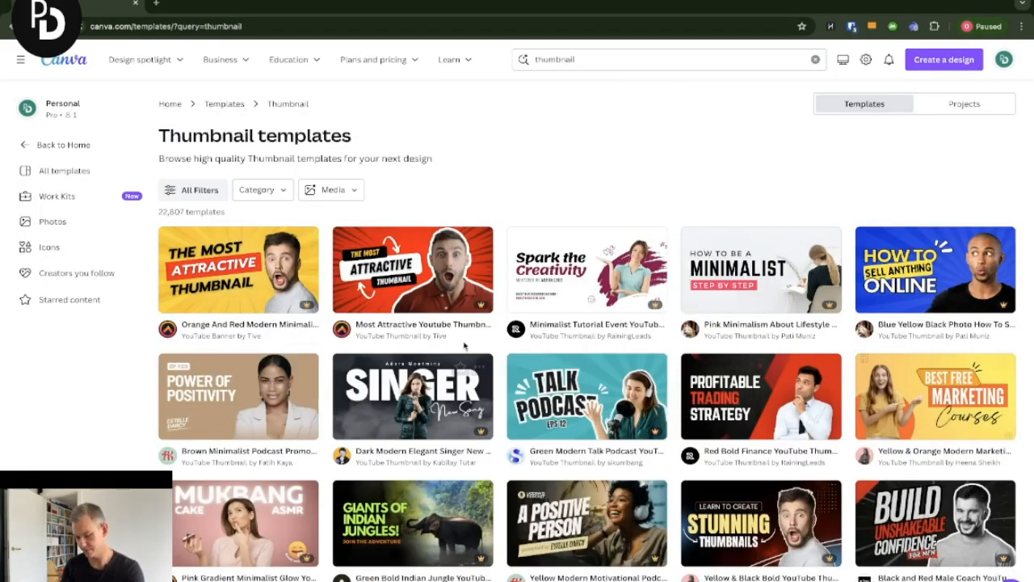
# - Browse the thumbnail templates and customise the orange and red 'The Most Attractive Thumbnail' YouTube banner template
pyautogui.scroll(-5, 505, 349)
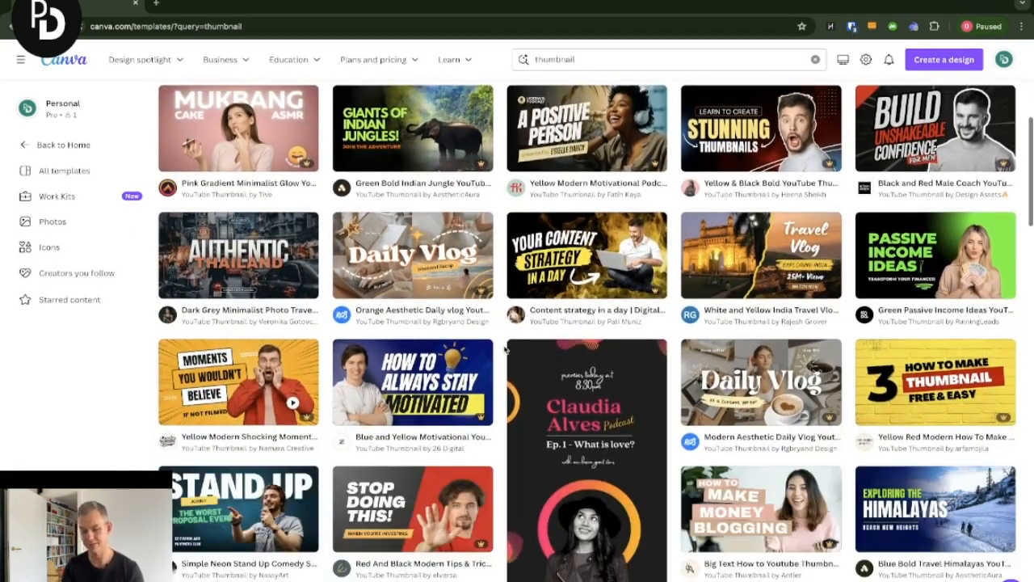
pyautogui.scroll(-1, 505, 349)
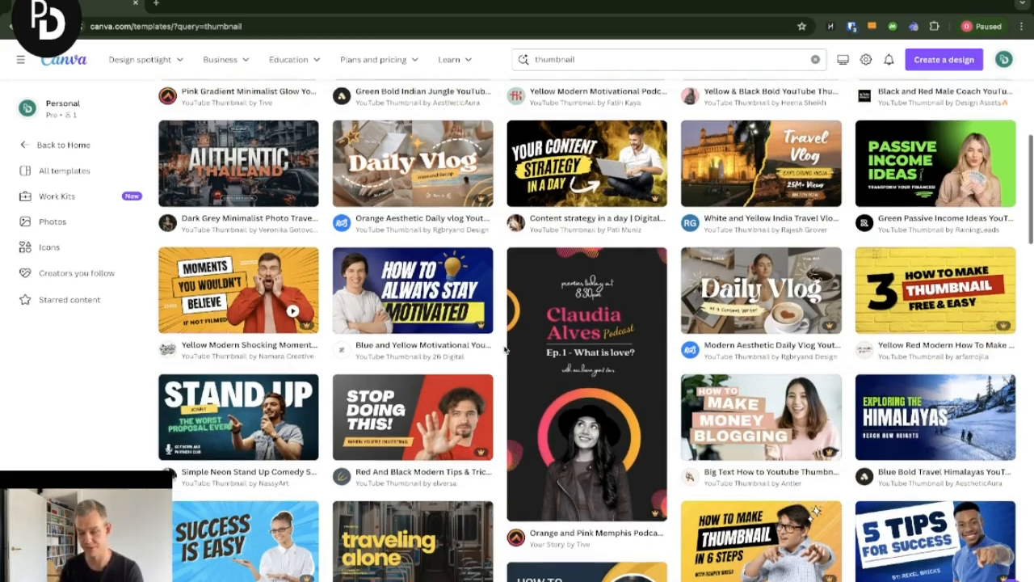
pyautogui.scroll(3, 505, 349)
pyautogui.scroll(3, 508, 349)
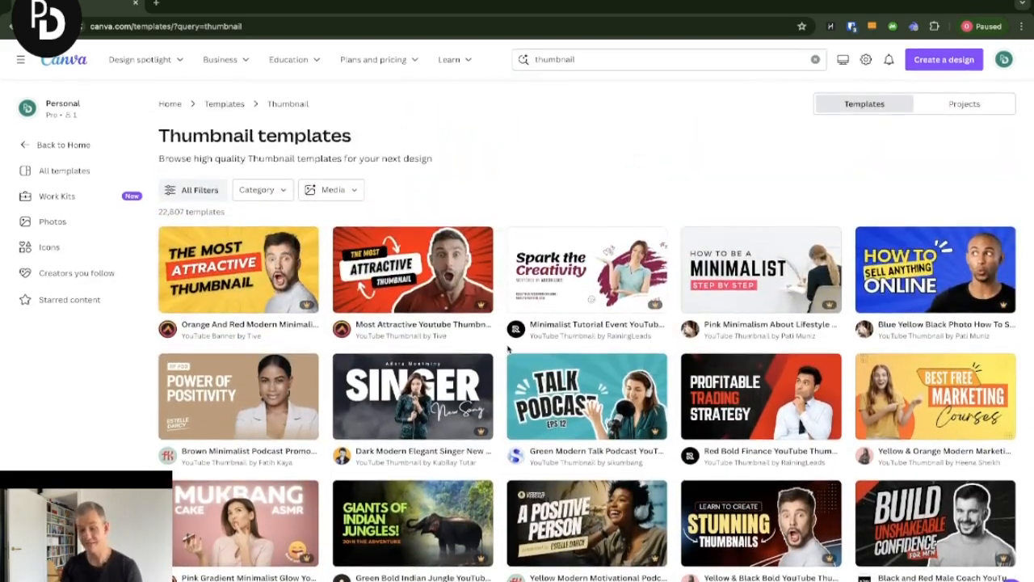
pyautogui.scroll(-1, 508, 349)
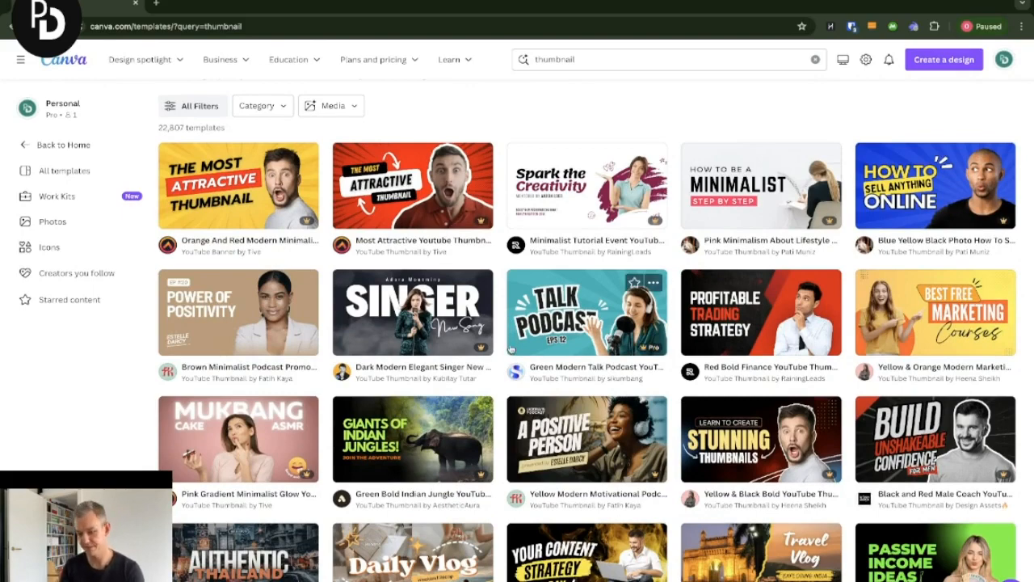
pyautogui.scroll(-1, 510, 349)
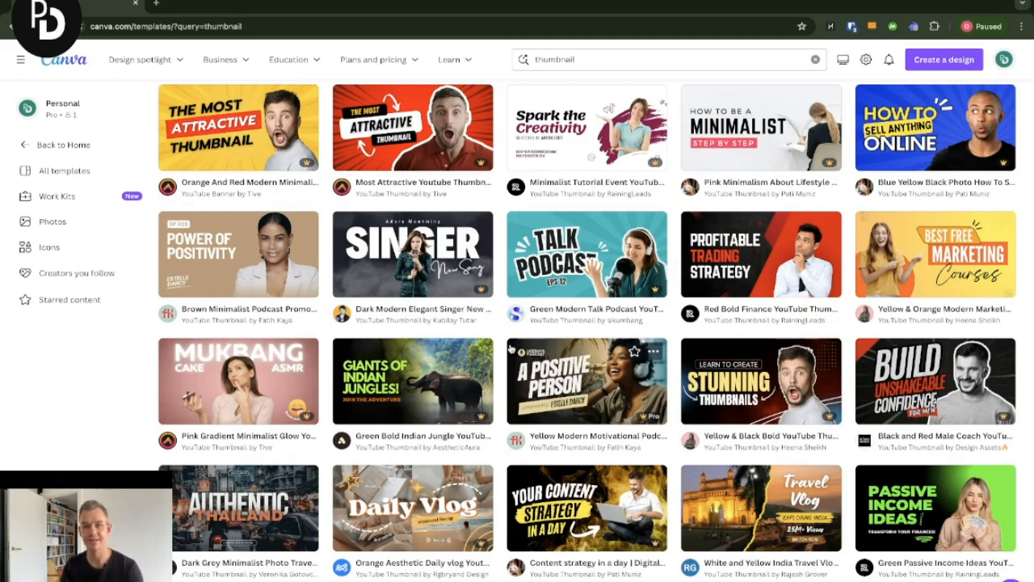
pyautogui.scroll(1, 509, 347)
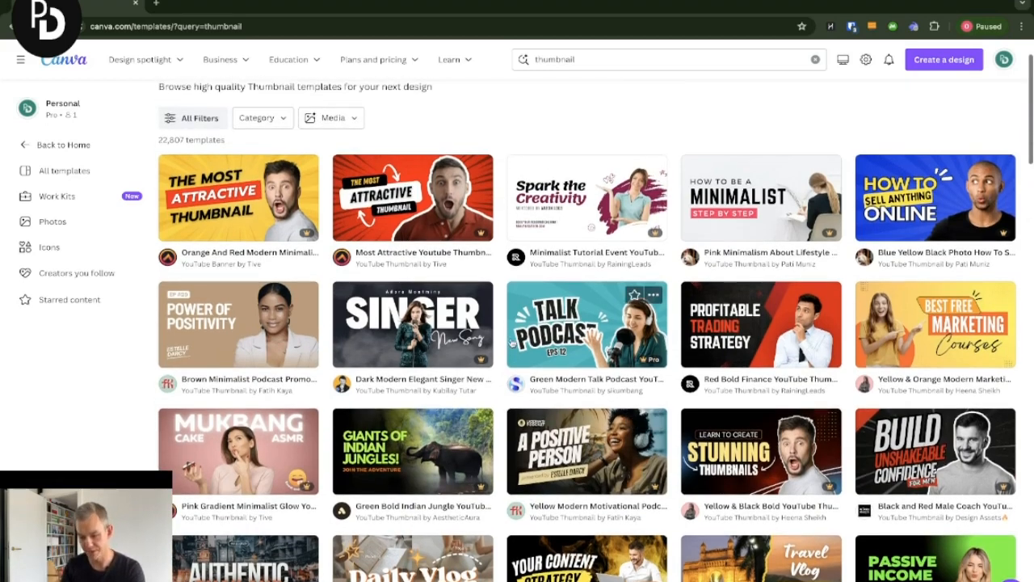
pyautogui.click(265, 208)
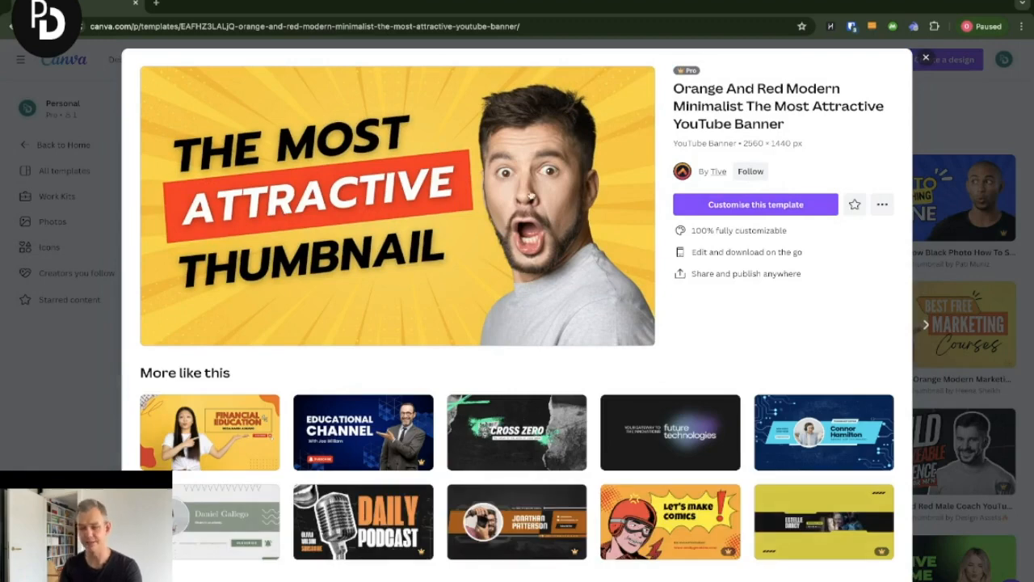
pyautogui.click(779, 207)
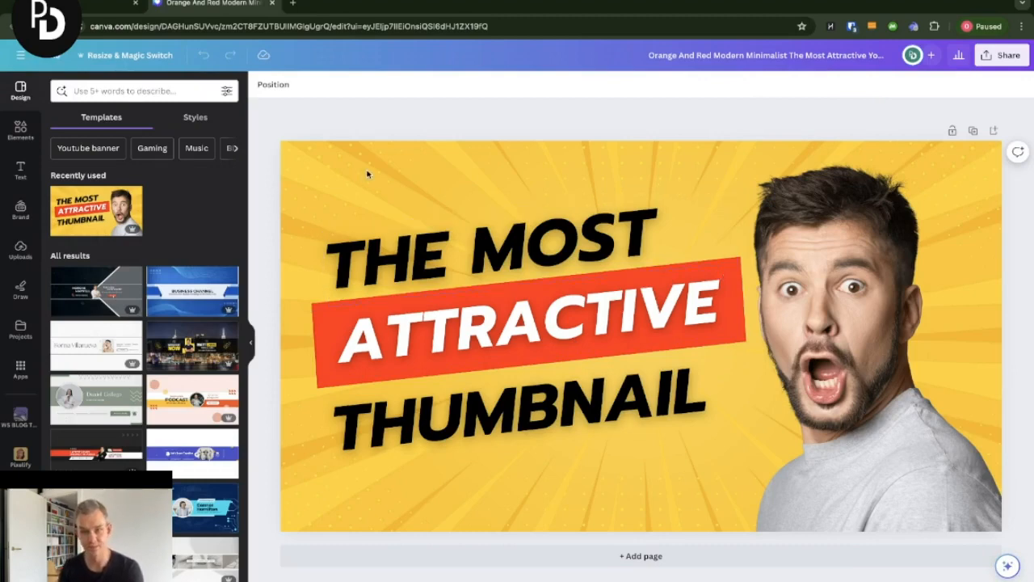
# - Change the design's background colour to the green brand kit colour
pyautogui.click(403, 169)
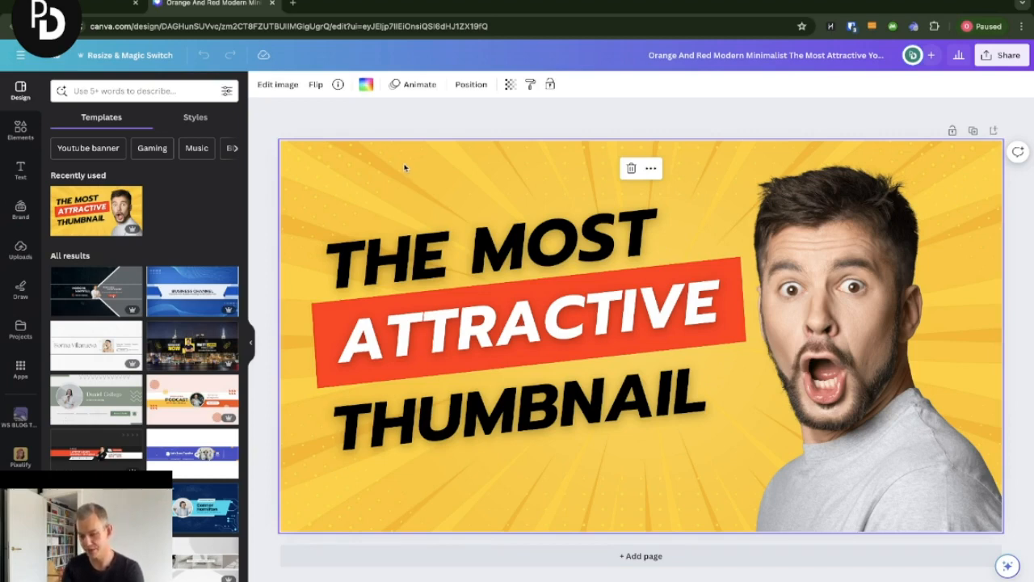
pyautogui.click(368, 87)
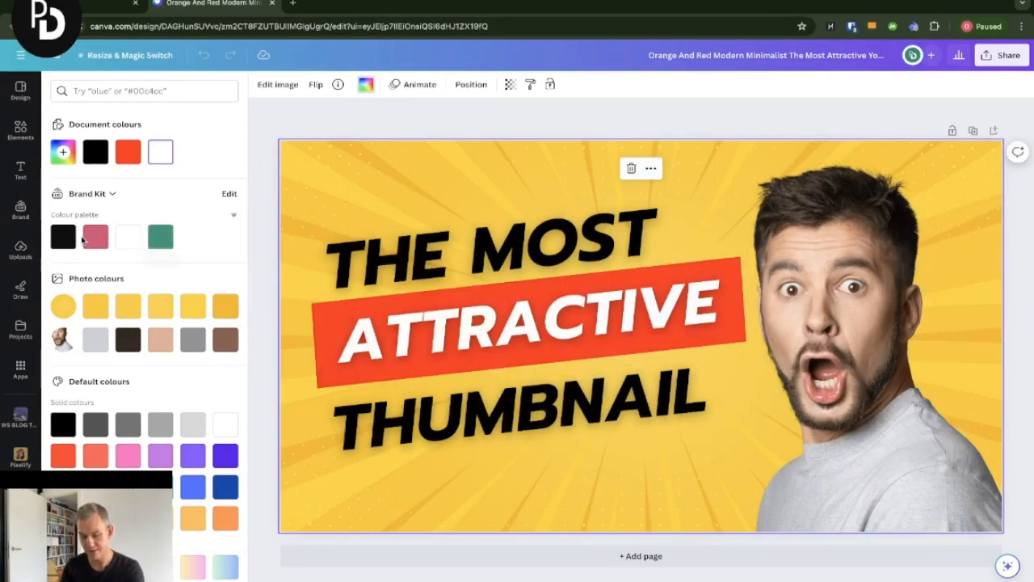
pyautogui.click(155, 239)
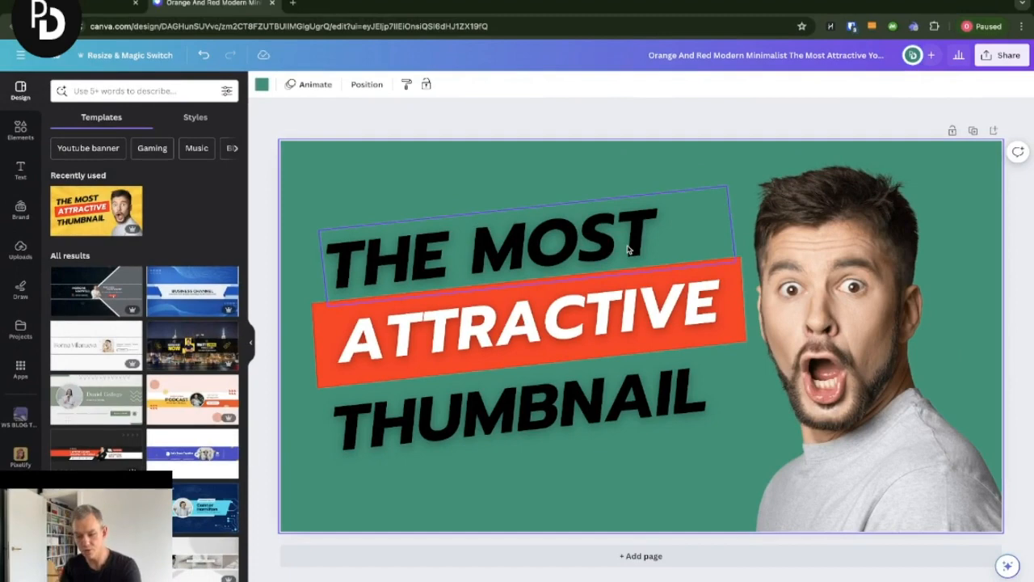
# - Change the font of the THE MOST, ATTRACTIVE and THUMBNAIL text lines to MADE TOMMY
pyautogui.click(629, 251)
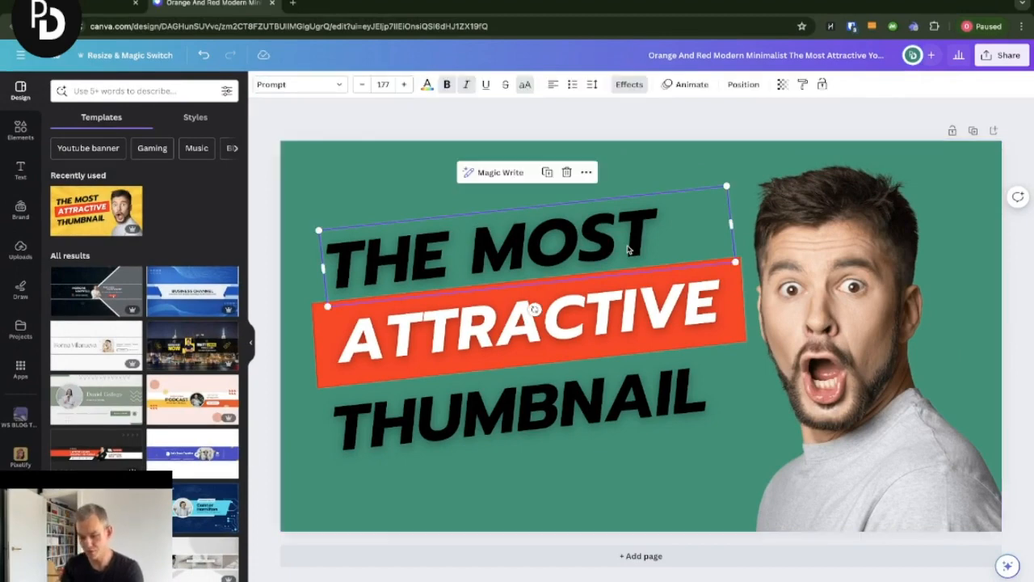
pyautogui.click(643, 319)
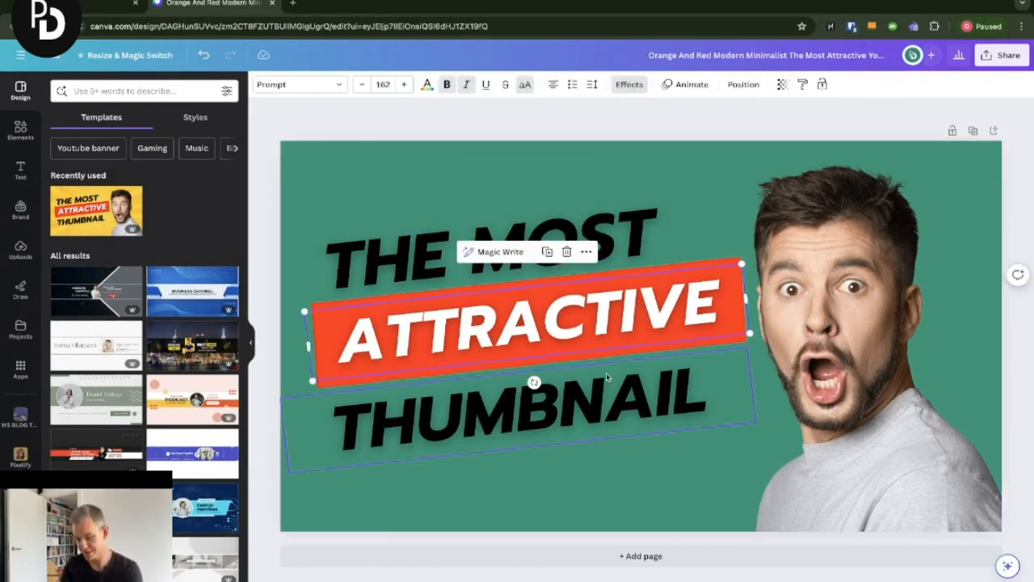
pyautogui.click(403, 250)
pyautogui.click(320, 87)
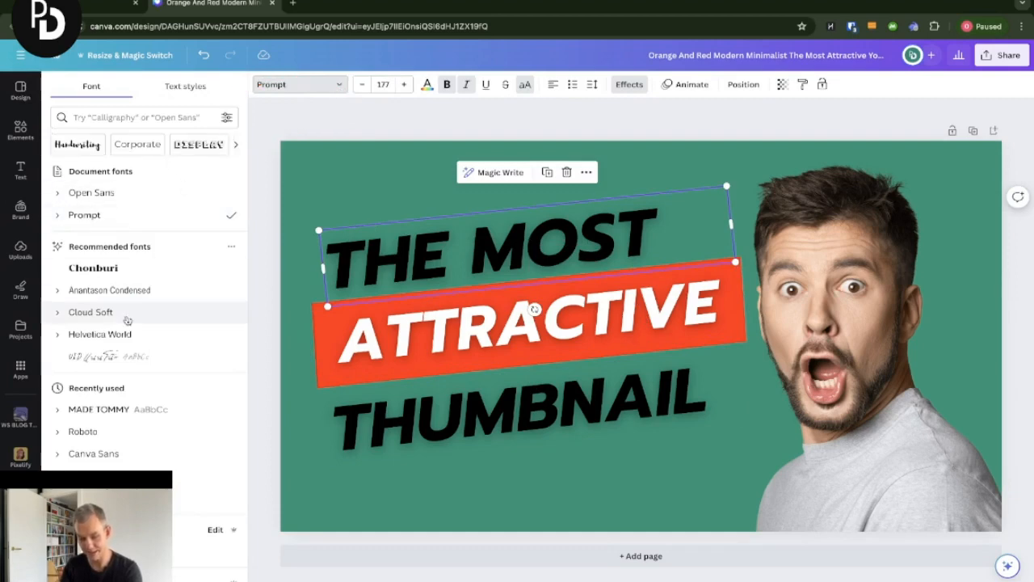
pyautogui.click(109, 410)
pyautogui.click(432, 338)
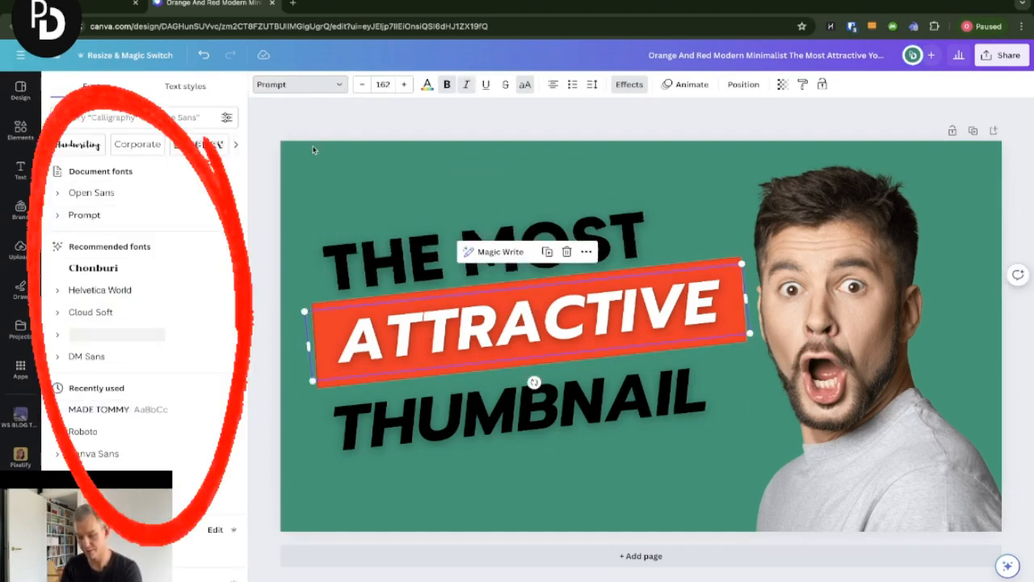
pyautogui.click(113, 410)
pyautogui.click(488, 424)
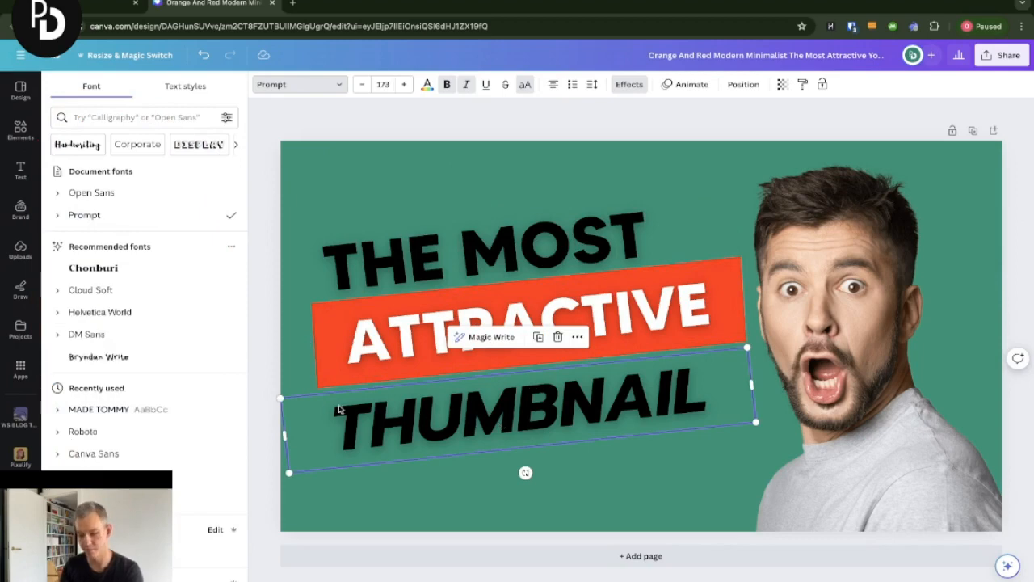
pyautogui.click(170, 413)
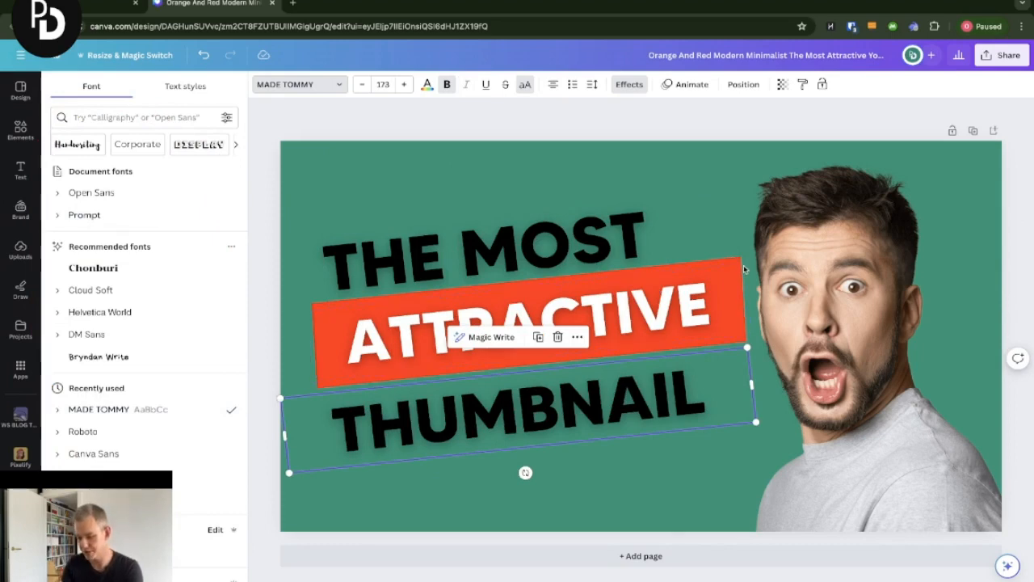
pyautogui.click(317, 135)
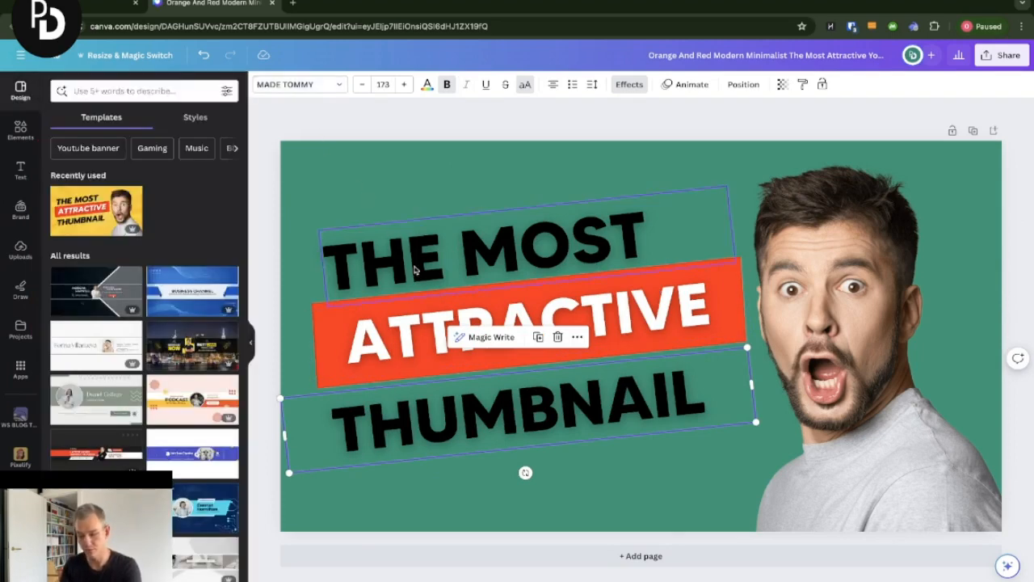
# - Open the layers list, select the red banner shape behind ATTRACTIVE, and recolour it with the pink brand colour
pyautogui.rightClick(720, 284)
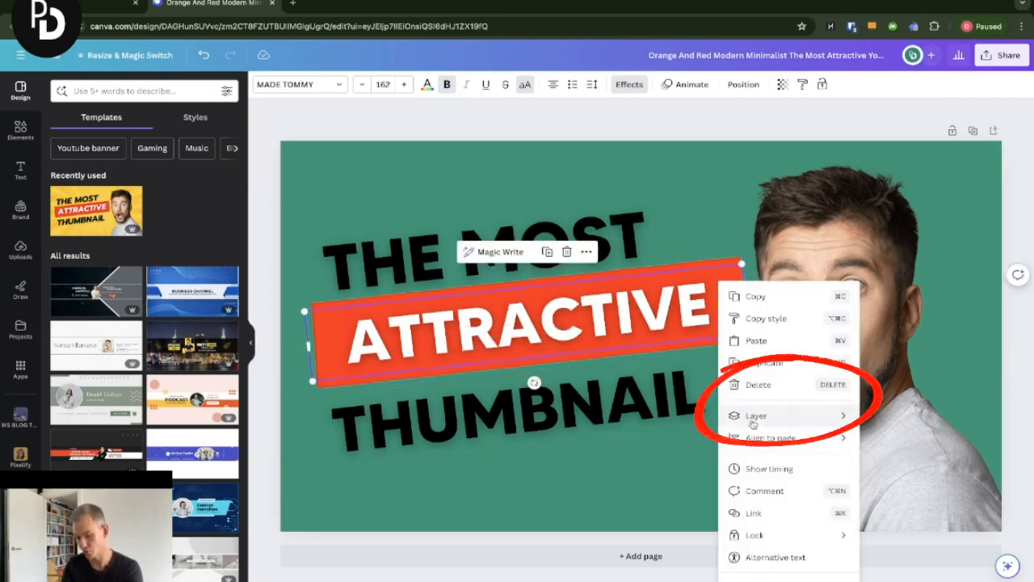
pyautogui.moveTo(754, 424)
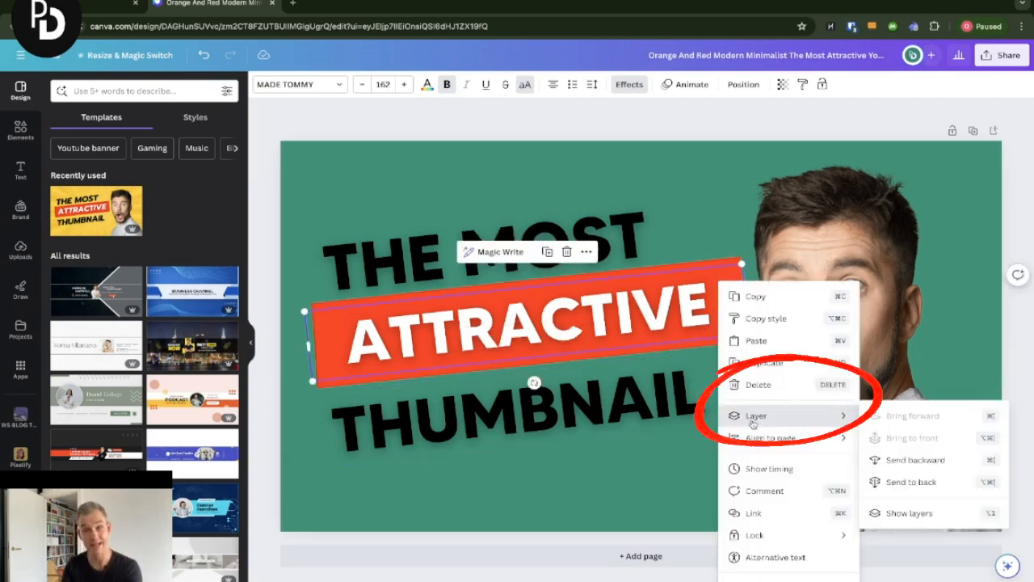
pyautogui.click(909, 513)
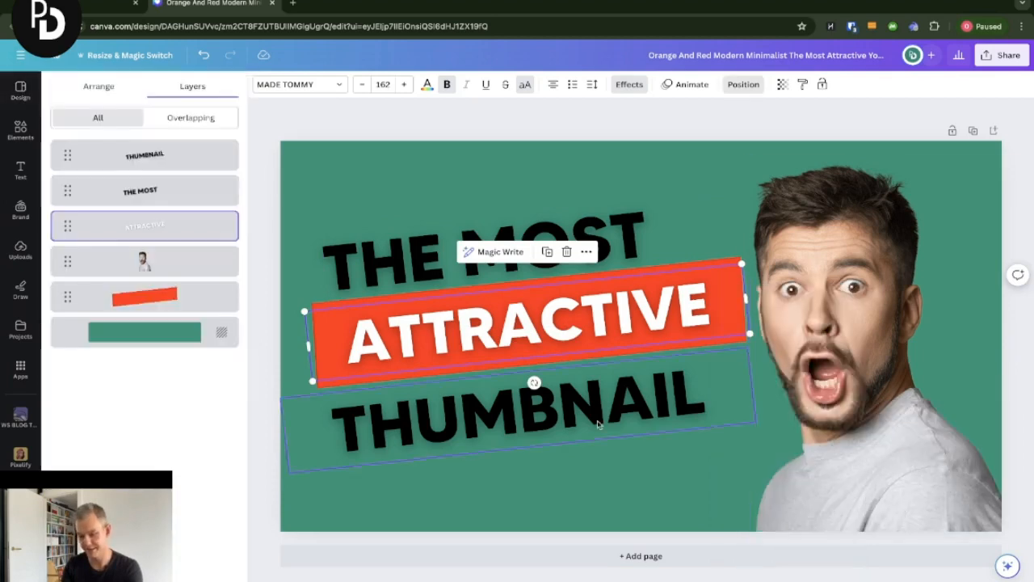
pyautogui.click(179, 301)
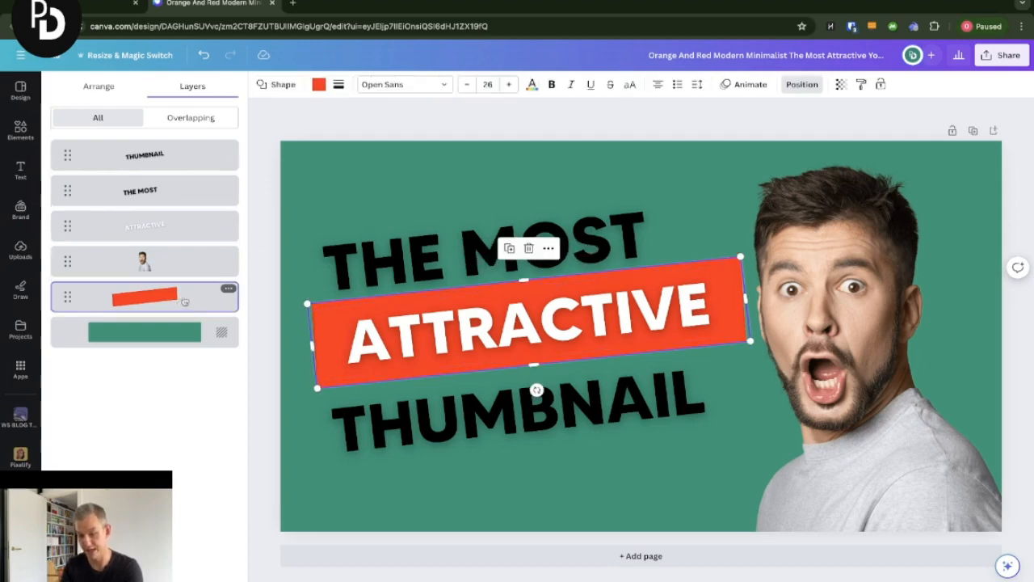
pyautogui.click(319, 86)
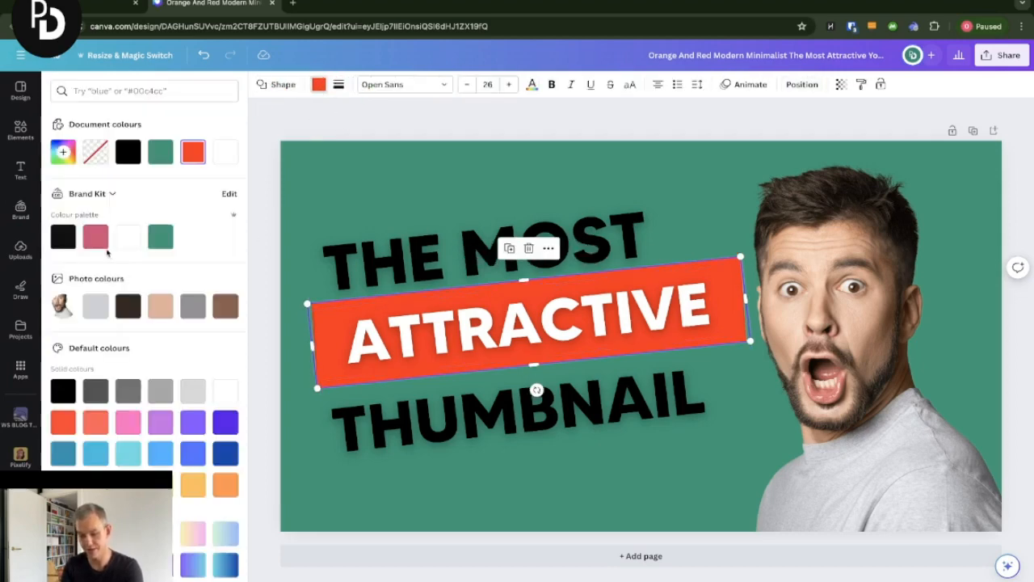
pyautogui.click(96, 237)
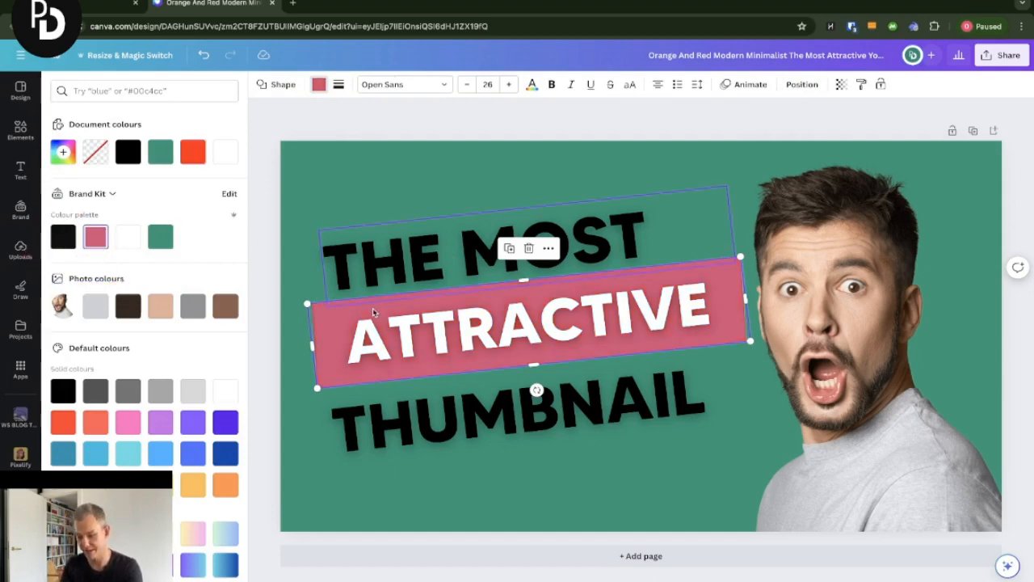
# - Set the THUMBNAIL text colour to the pink brand kit colour
pyautogui.click(419, 345)
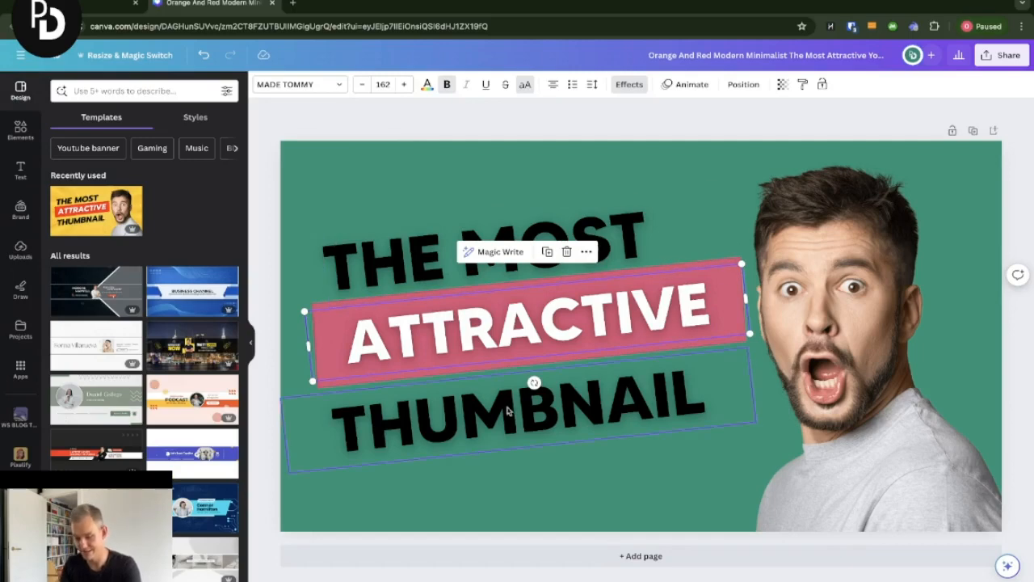
pyautogui.click(449, 416)
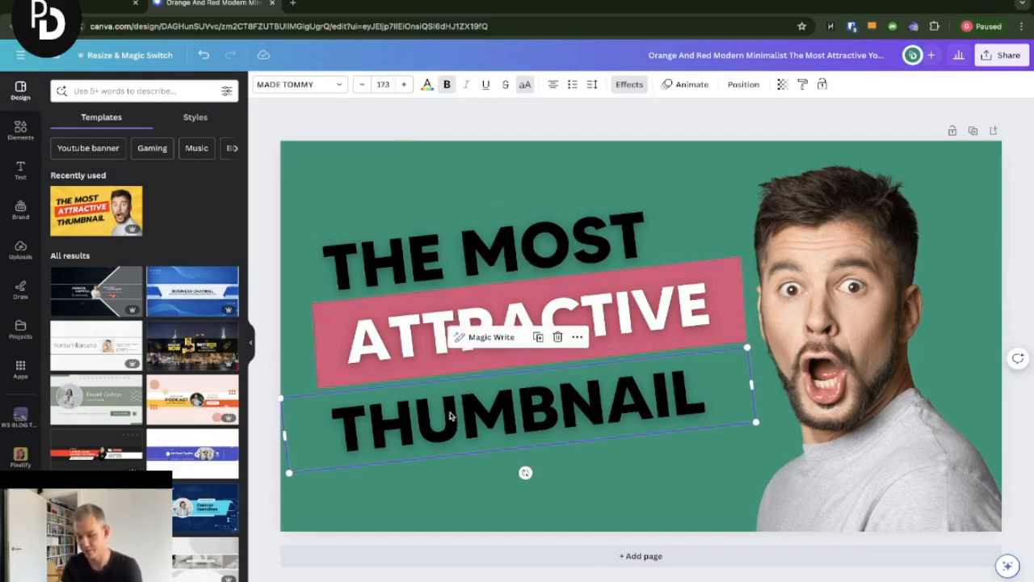
pyautogui.click(428, 90)
pyautogui.click(97, 235)
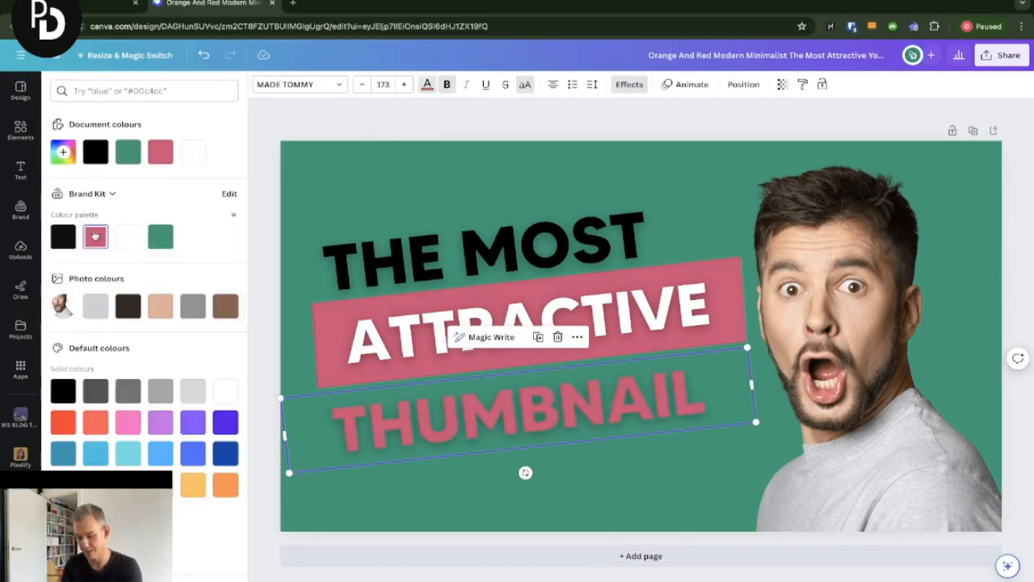
pyautogui.click(360, 134)
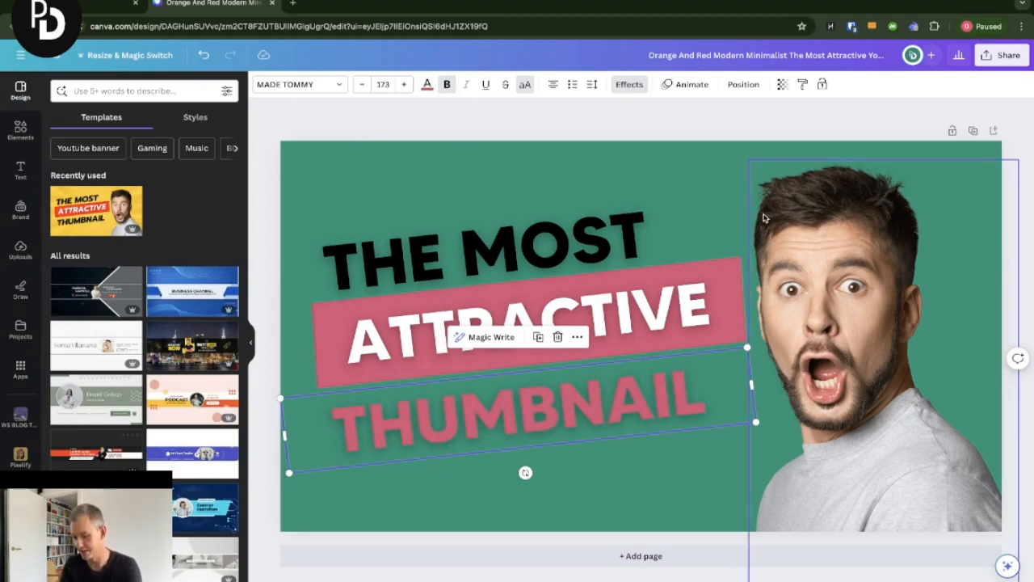
# - Delete the man's photo from the design
pyautogui.click(862, 284)
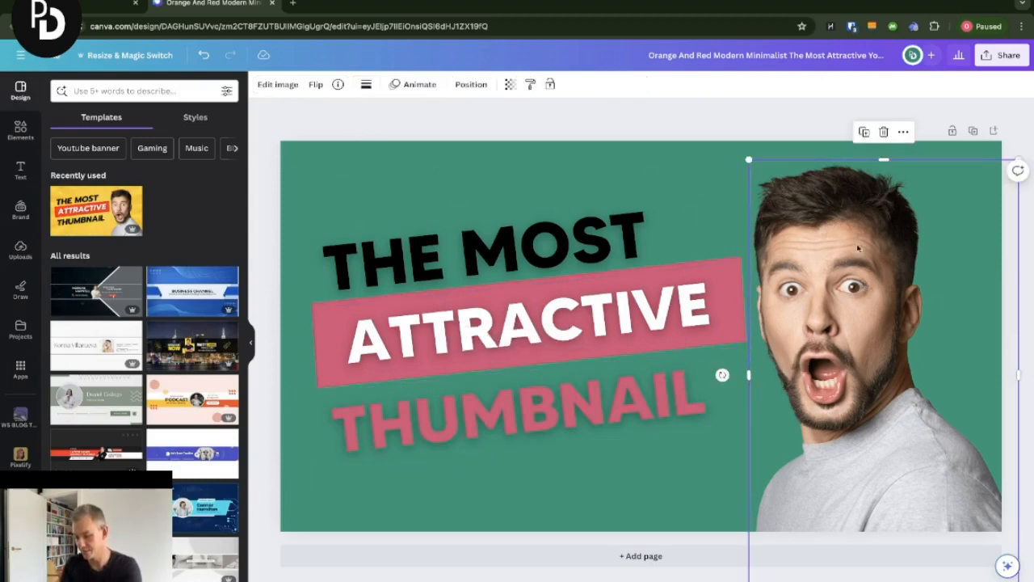
pyautogui.click(884, 132)
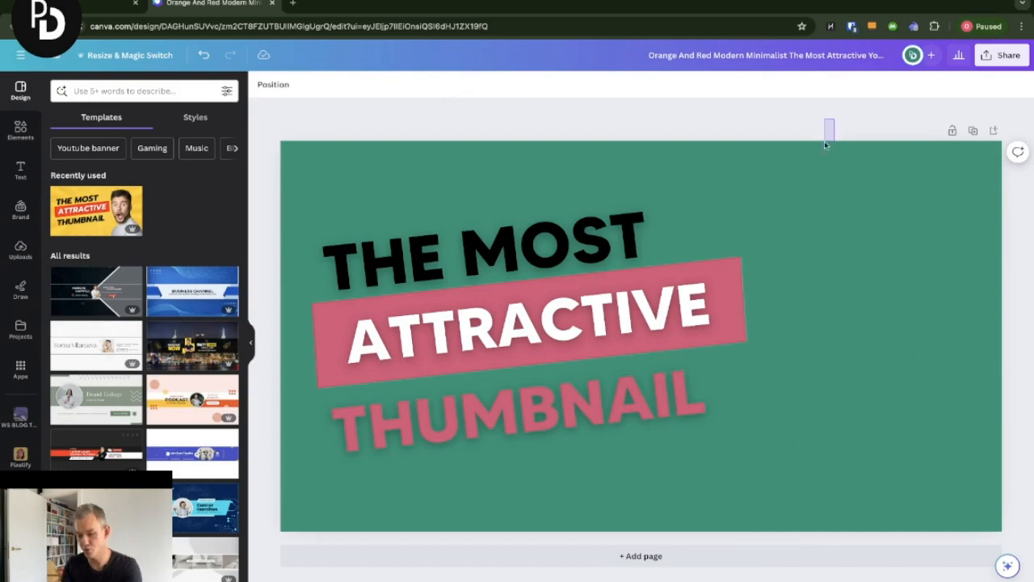
# - Select all the headline text and the banner together and move them to the right half of the canvas
pyautogui.moveTo(825, 144); pyautogui.dragTo(522, 500)
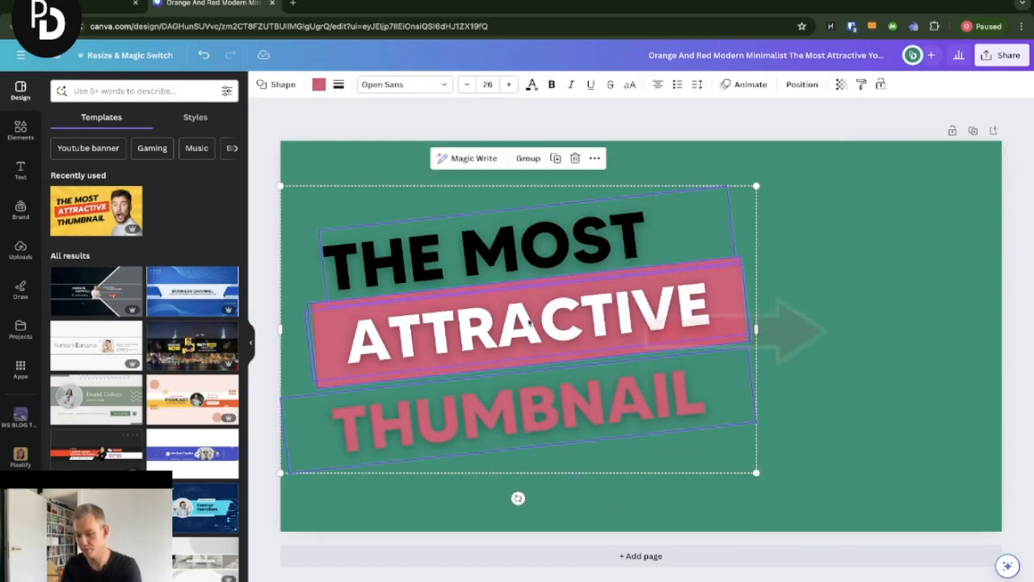
pyautogui.moveTo(529, 322); pyautogui.dragTo(773, 321)
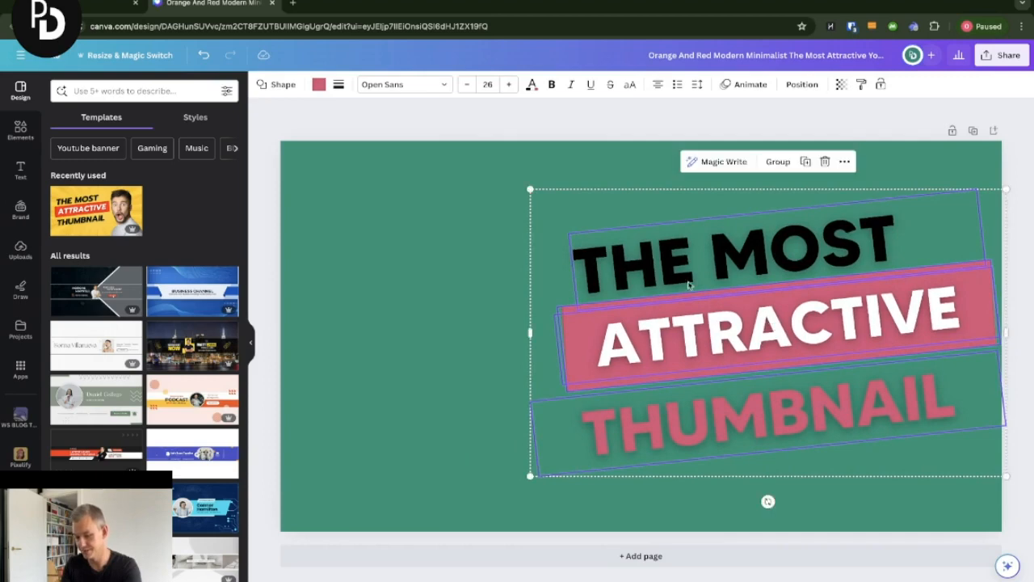
# - Add the brand-kit photo of the man gesturing with both hands to the canvas and remove its background with BG Remover
pyautogui.click(353, 131)
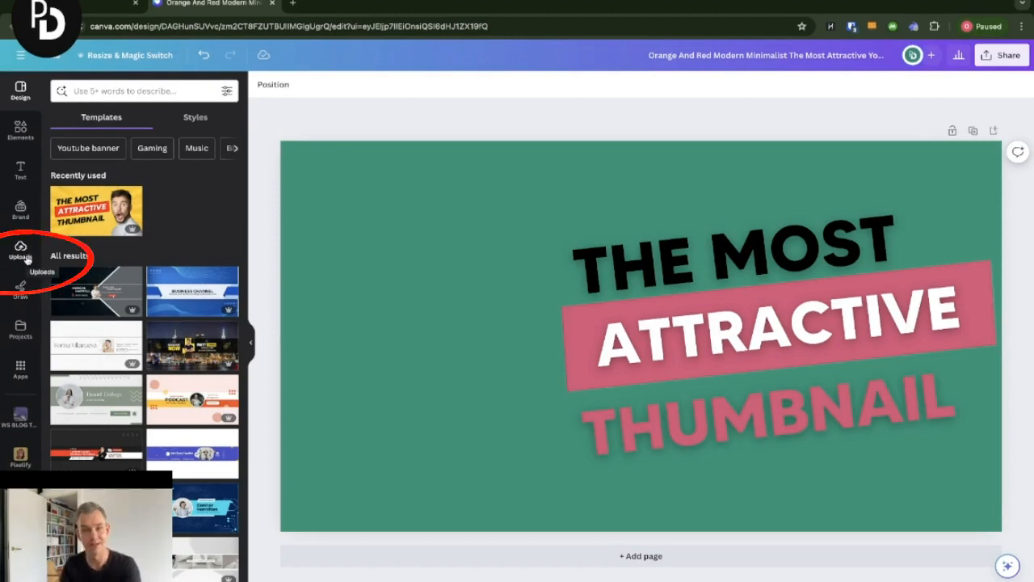
pyautogui.click(21, 209)
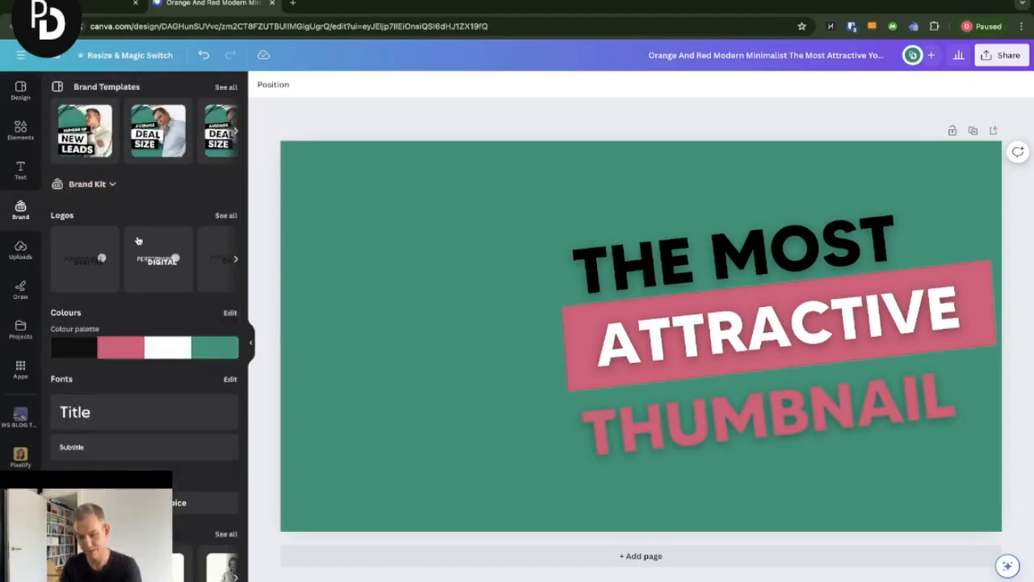
pyautogui.scroll(-2, 137, 241)
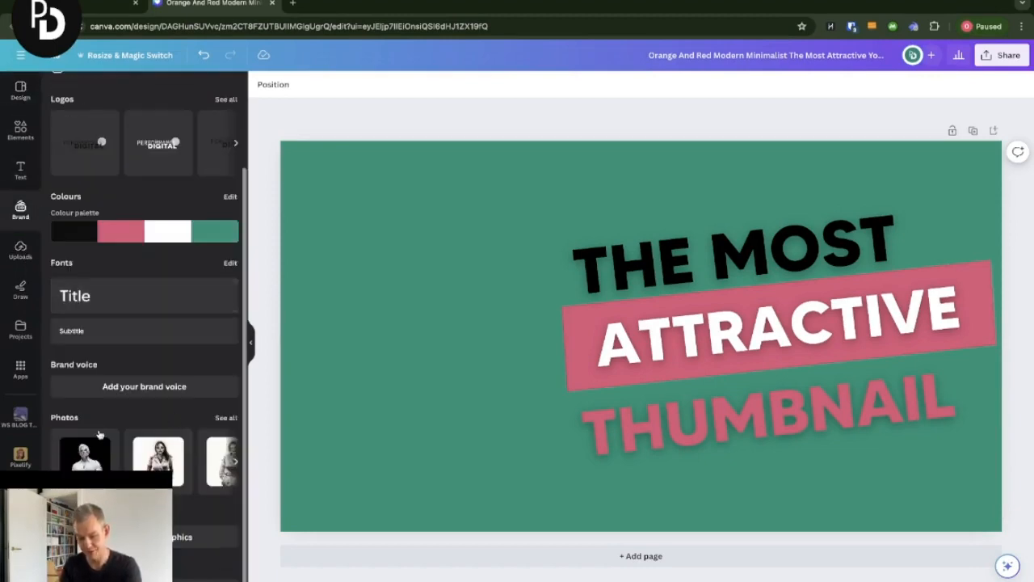
pyautogui.click(225, 420)
pyautogui.scroll(-5, 203, 418)
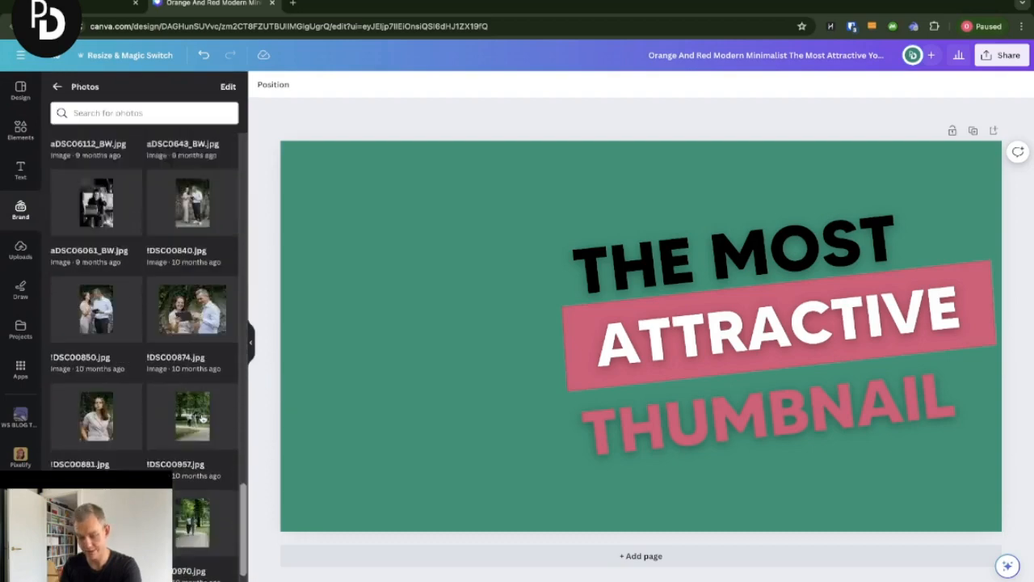
pyautogui.scroll(-10, 203, 417)
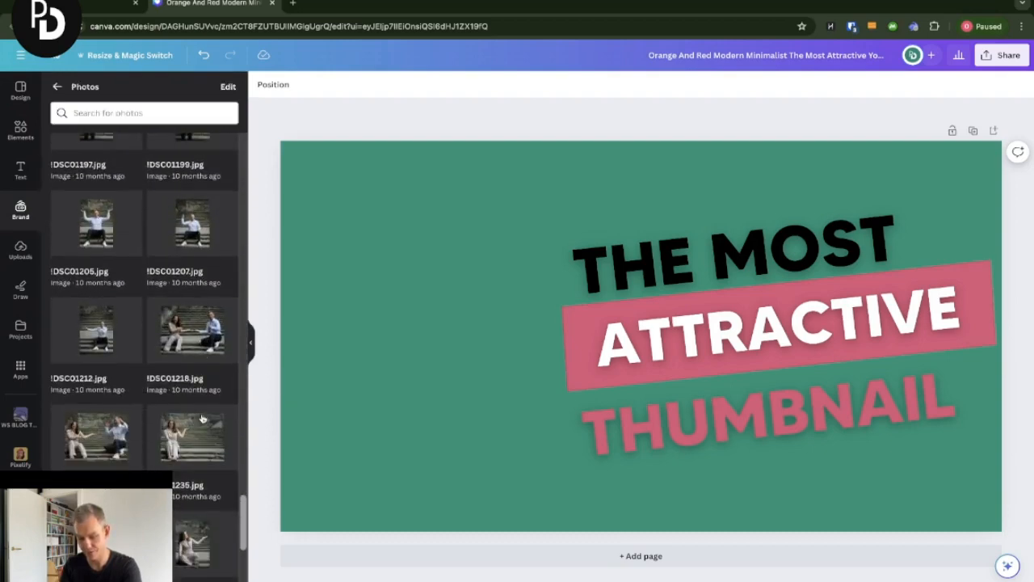
pyautogui.scroll(-6, 203, 417)
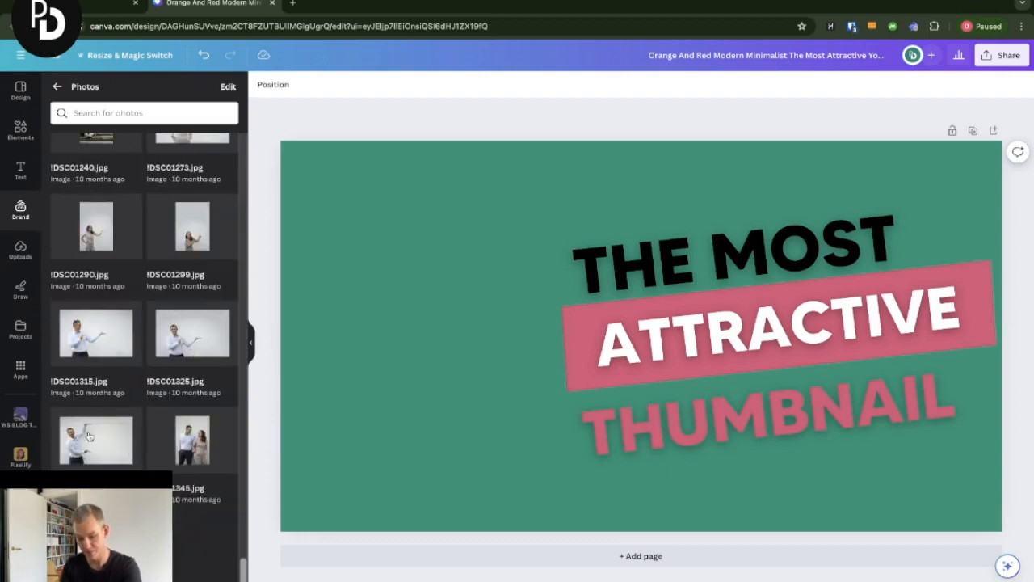
pyautogui.click(89, 437)
pyautogui.moveTo(473, 251); pyautogui.dragTo(402, 253)
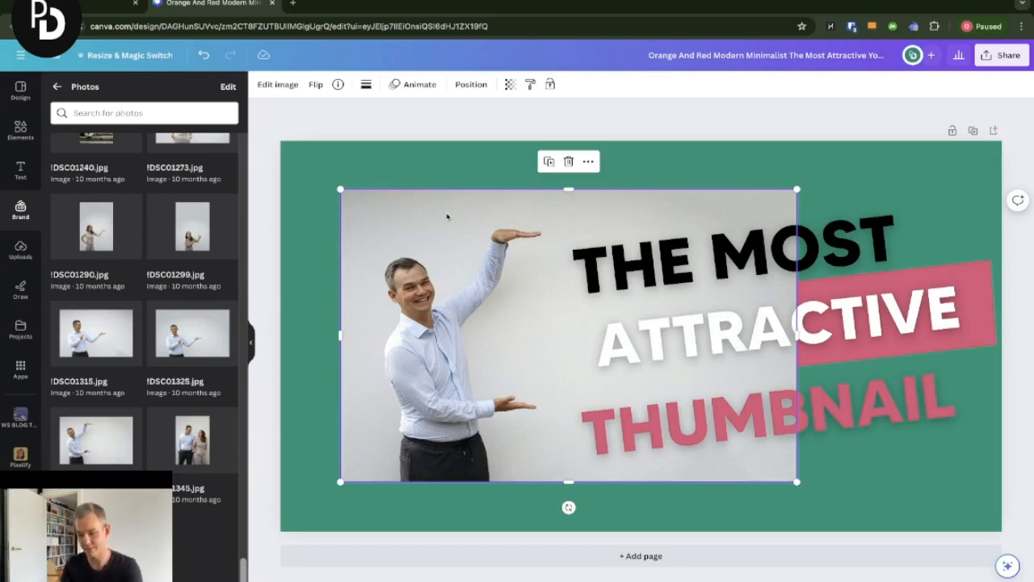
pyautogui.click(290, 87)
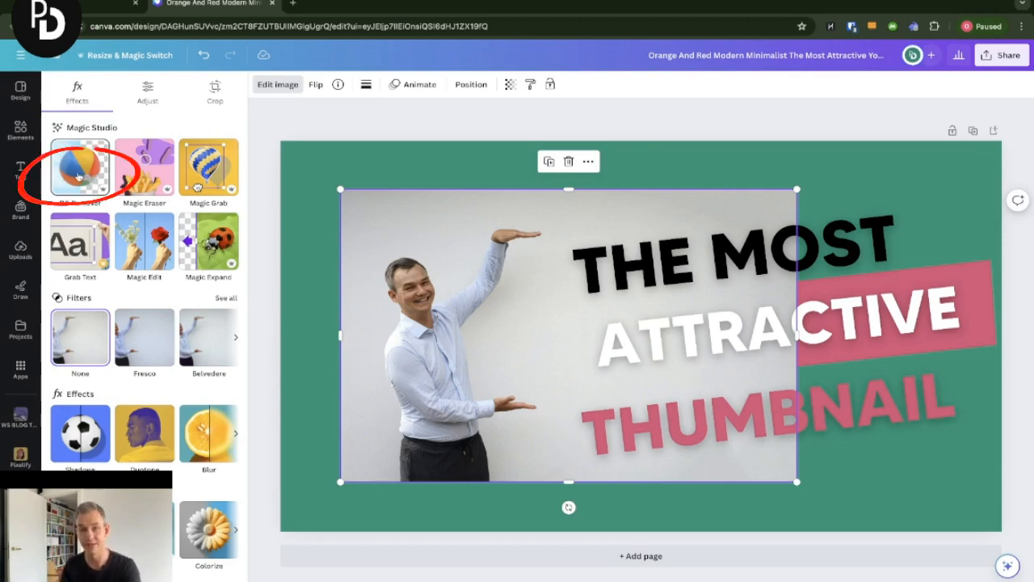
pyautogui.click(79, 175)
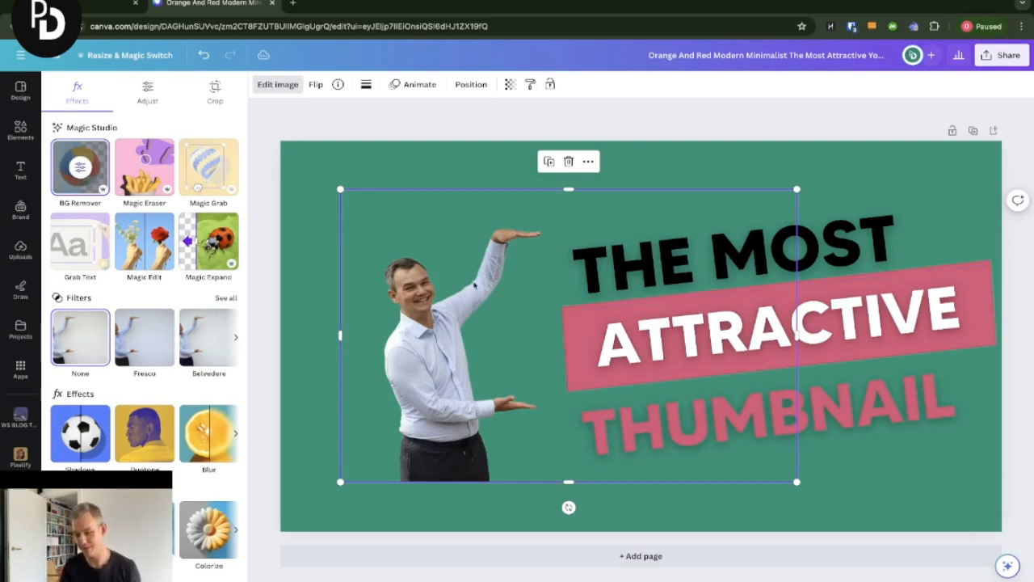
# - Enlarge the cut-out photo and position the man on the left so his hands frame the headline text
pyautogui.moveTo(473, 282); pyautogui.dragTo(423, 272)
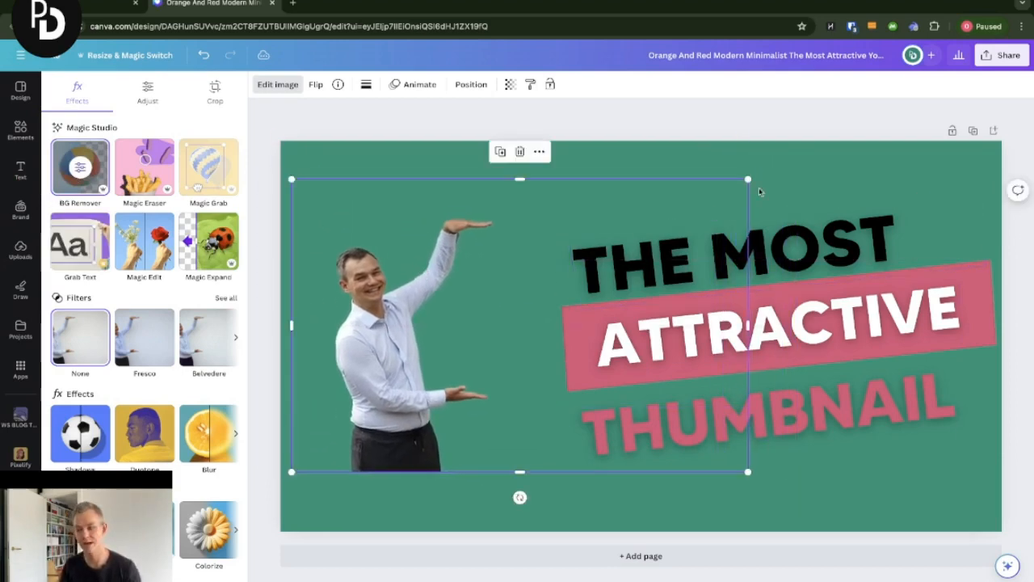
pyautogui.moveTo(748, 179); pyautogui.dragTo(961, 87)
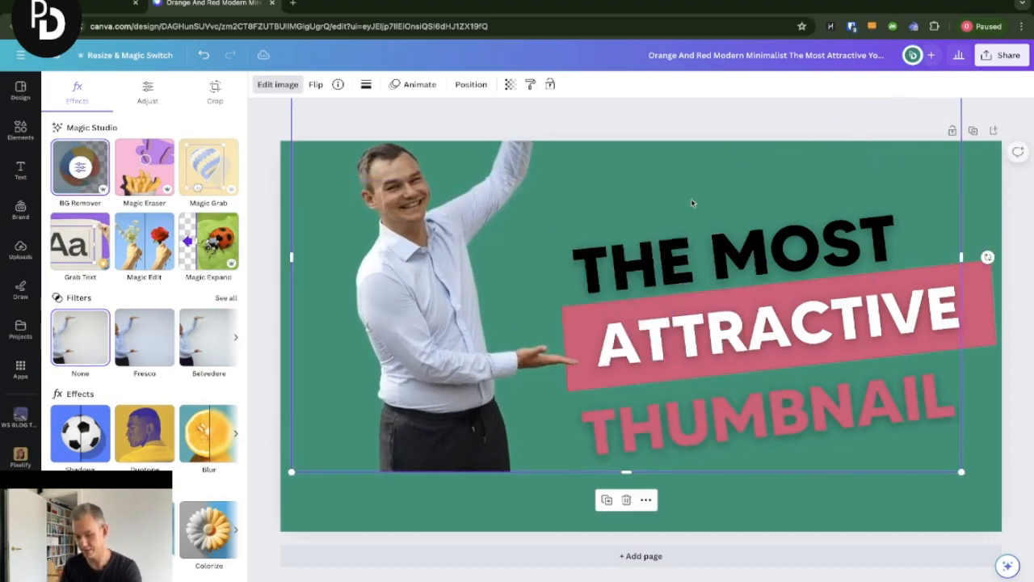
pyautogui.moveTo(457, 296); pyautogui.dragTo(434, 355)
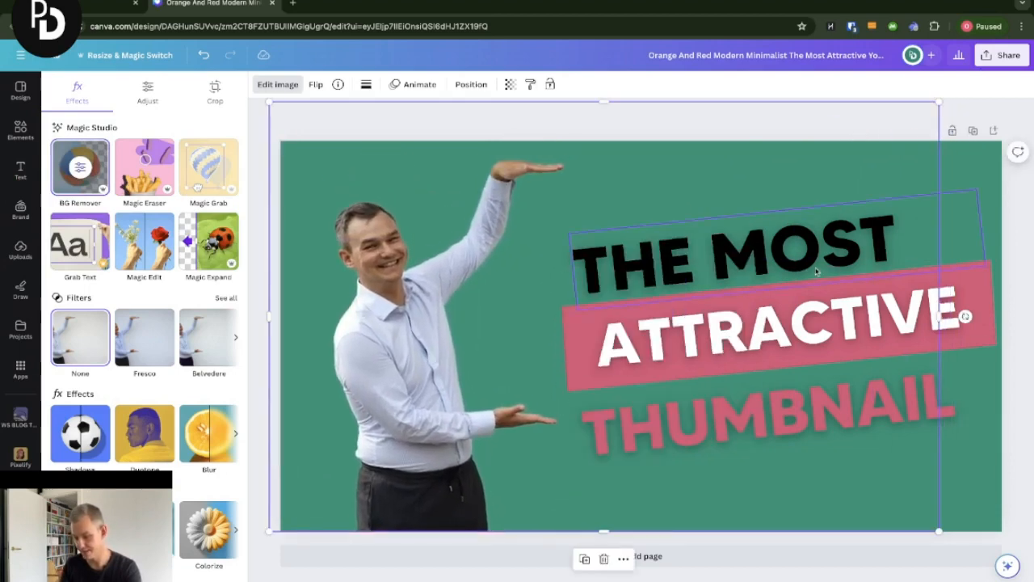
pyautogui.moveTo(938, 102); pyautogui.dragTo(861, 153)
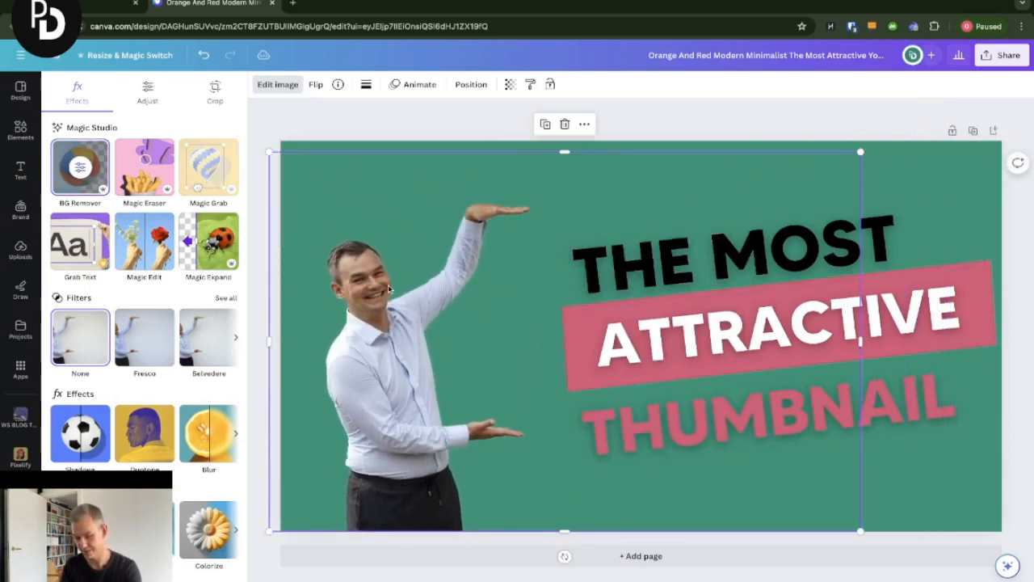
pyautogui.moveTo(392, 289); pyautogui.dragTo(437, 287)
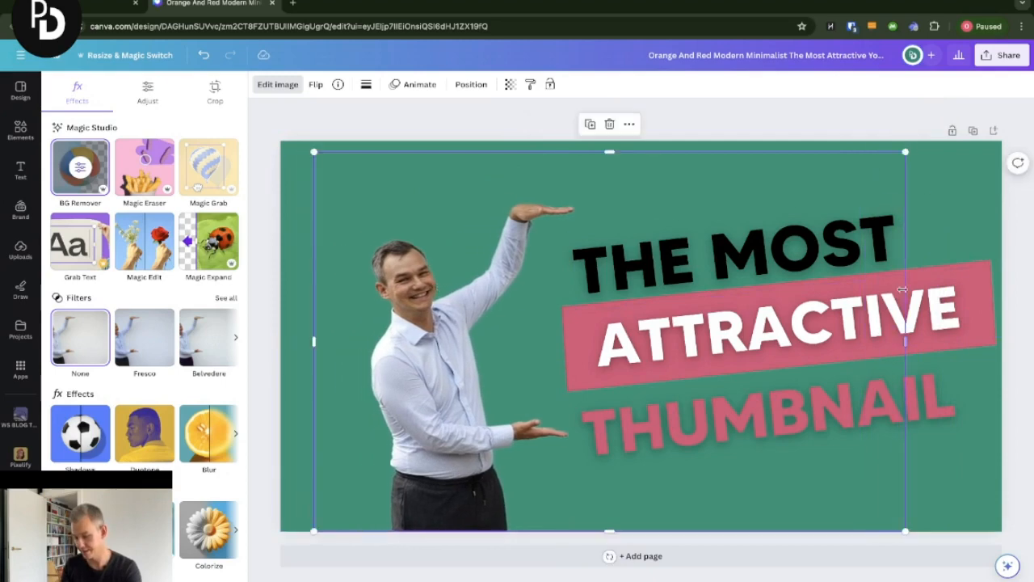